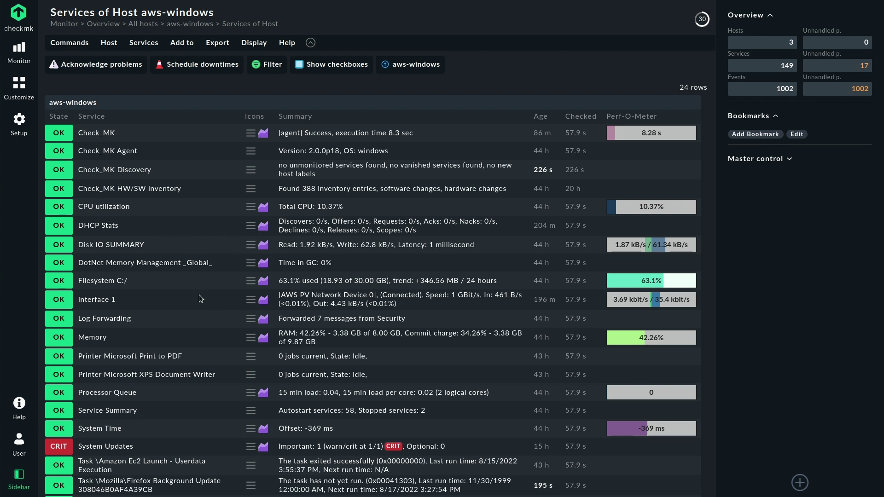
# Step: Find 'service disco' in Setup and add a new Windows service discovery rule
pyautogui.scroll(-3, 199, 294)
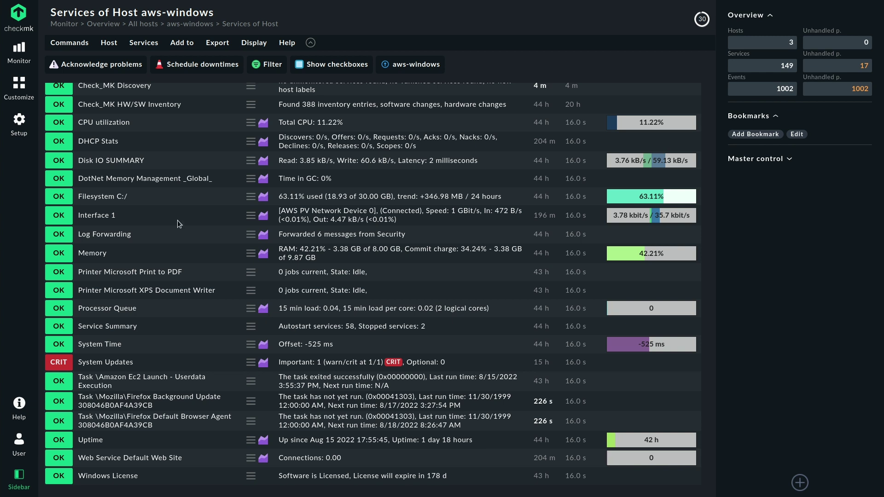
pyautogui.click(18, 131)
pyautogui.write('service disco')
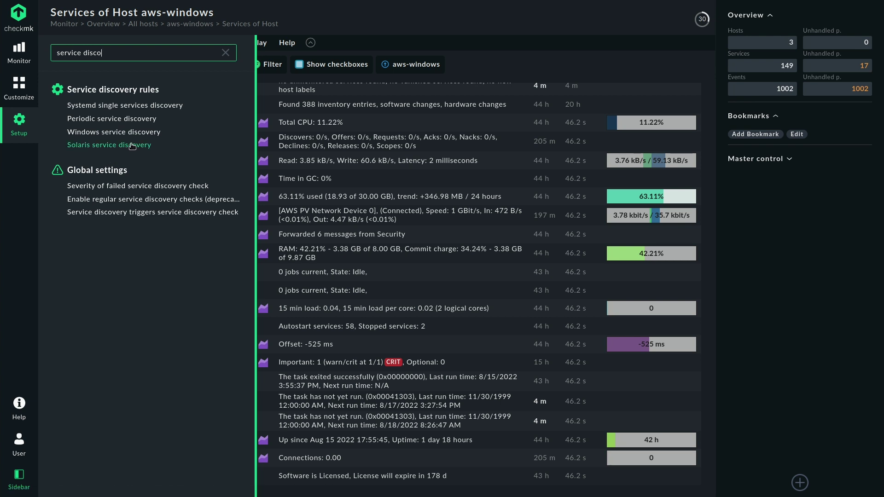
pyautogui.click(152, 131)
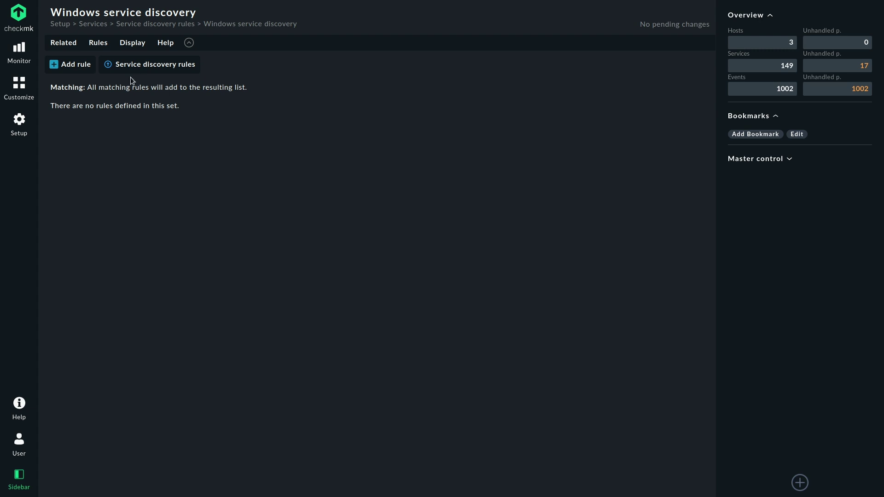
pyautogui.click(83, 68)
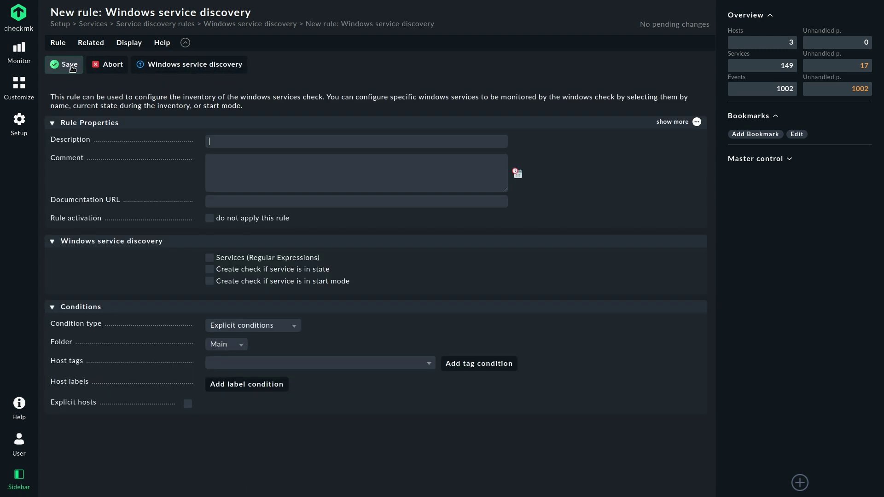
# Step: Stamp today's date in the comment and match all services with the regular expression .*
pyautogui.click(517, 173)
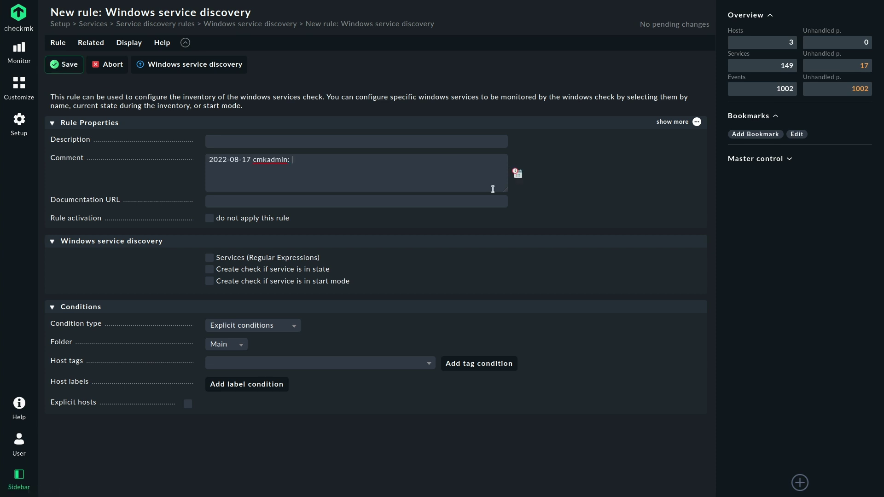
pyautogui.click(266, 258)
pyautogui.click(256, 272)
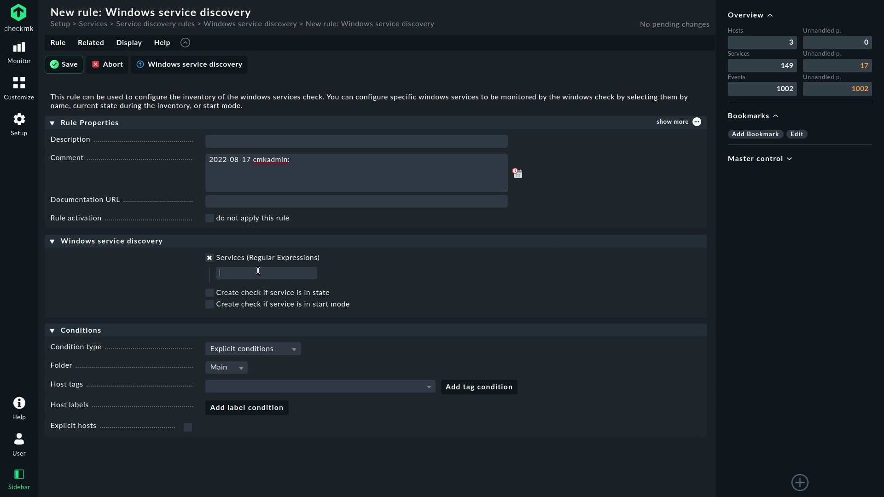
pyautogui.write('.')
pyautogui.write('.*')
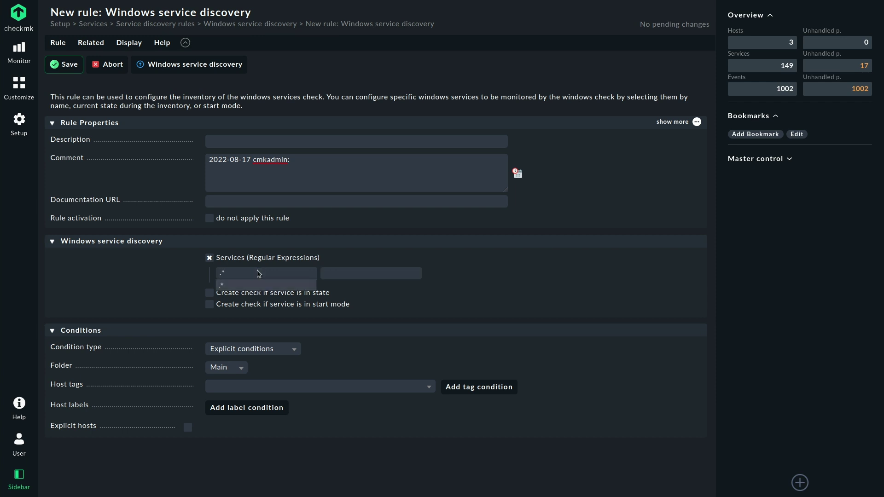
pyautogui.press('Escape')
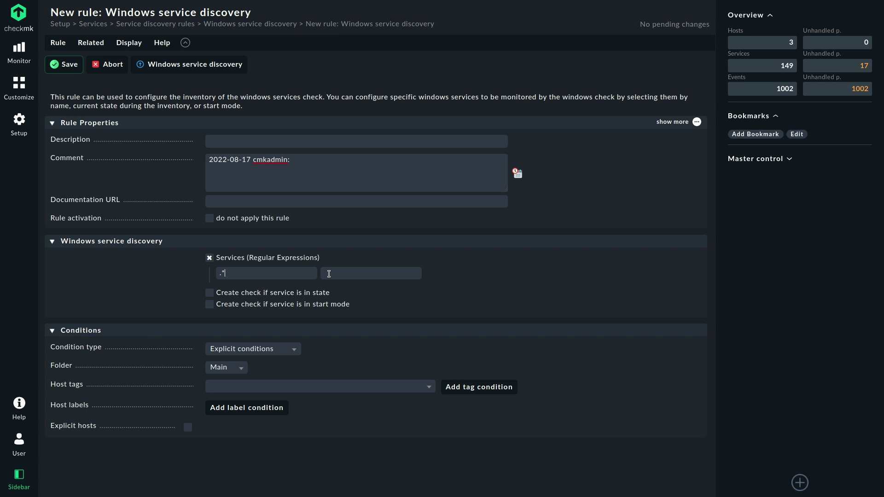
# Step: Create checks only for services in start mode Automatic, with no running-state requirement
pyautogui.click(210, 295)
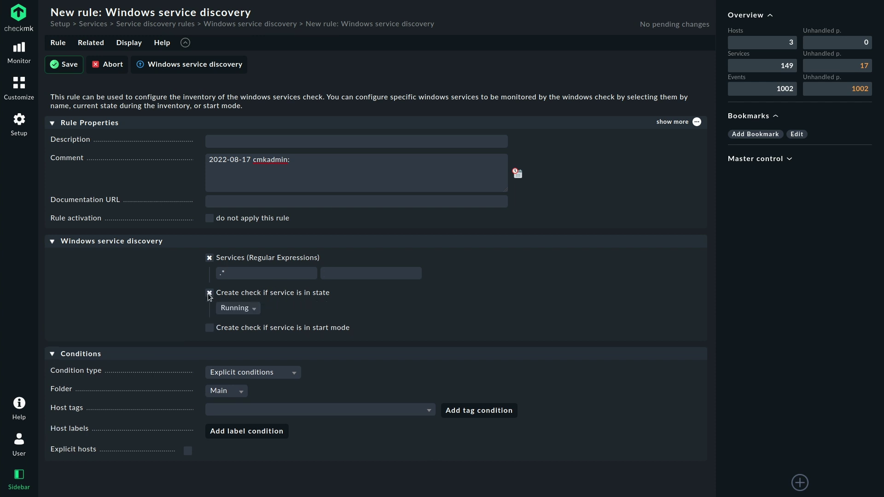
pyautogui.click(210, 329)
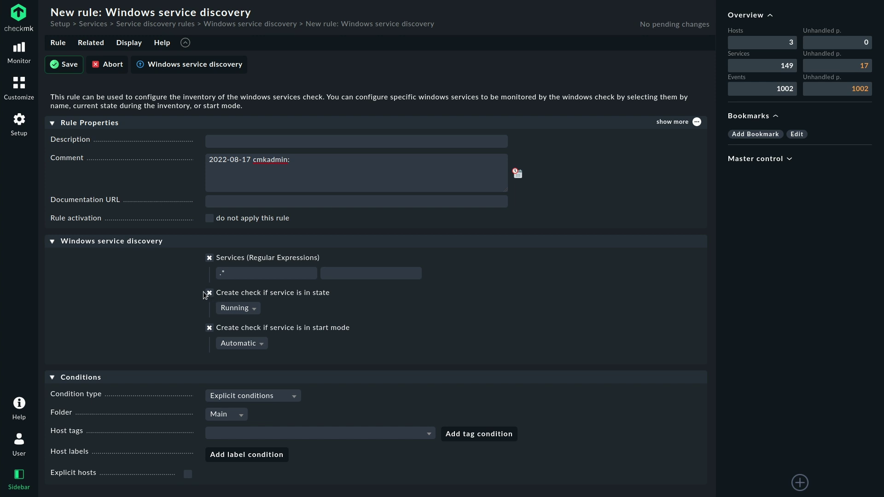
pyautogui.click(210, 293)
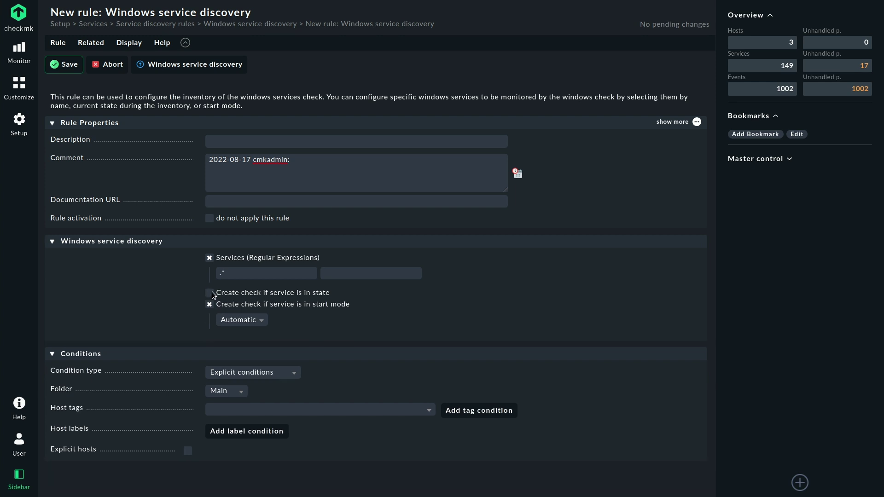
pyautogui.click(243, 322)
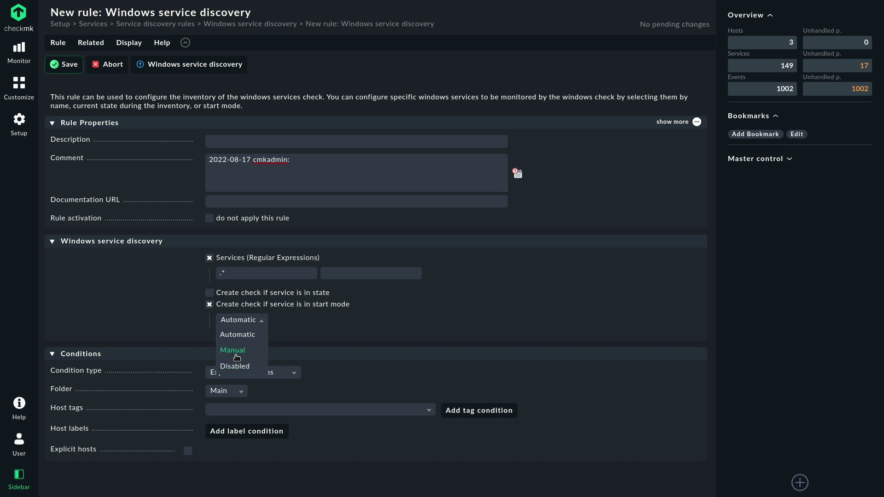
pyautogui.click(257, 342)
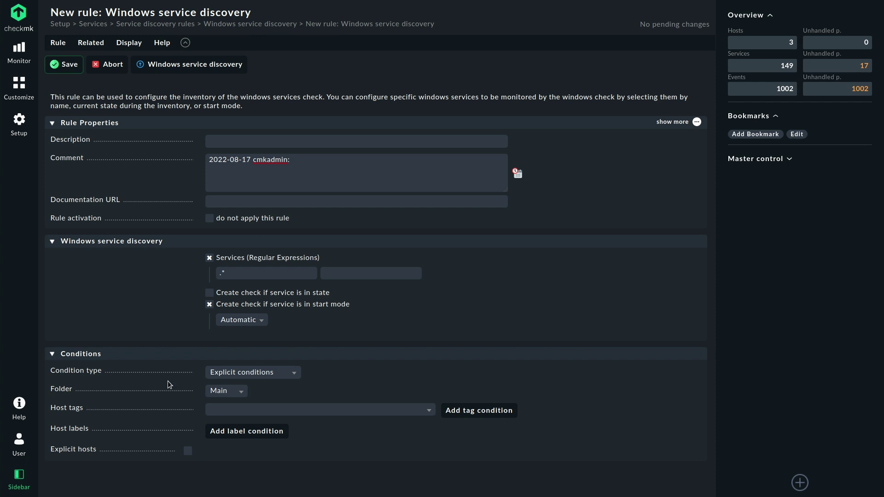
# Step: Save the rule, then open host aws-windows's Service configuration via a Setup search for 'aws-win'
pyautogui.click(65, 65)
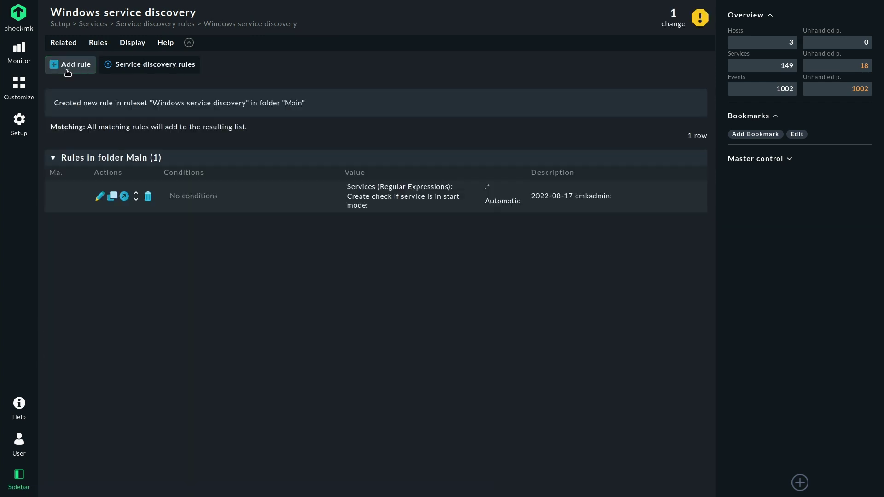
pyautogui.click(21, 125)
pyautogui.write('aws-win')
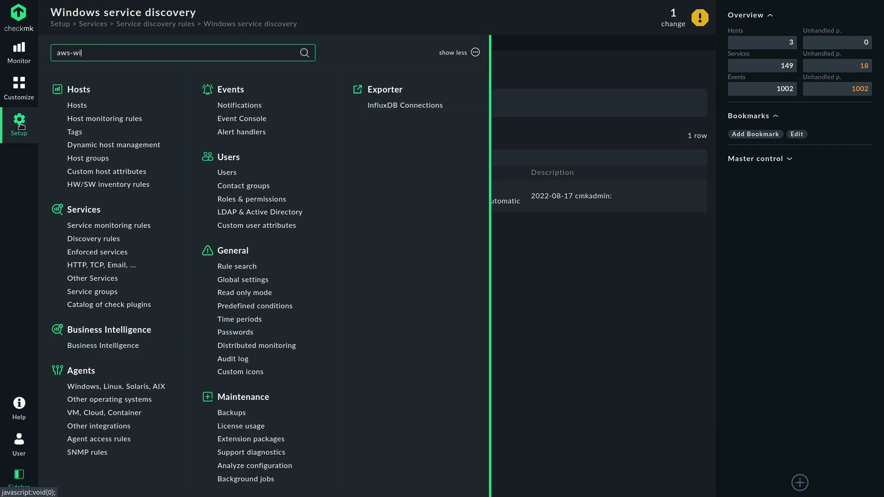
pyautogui.click(79, 107)
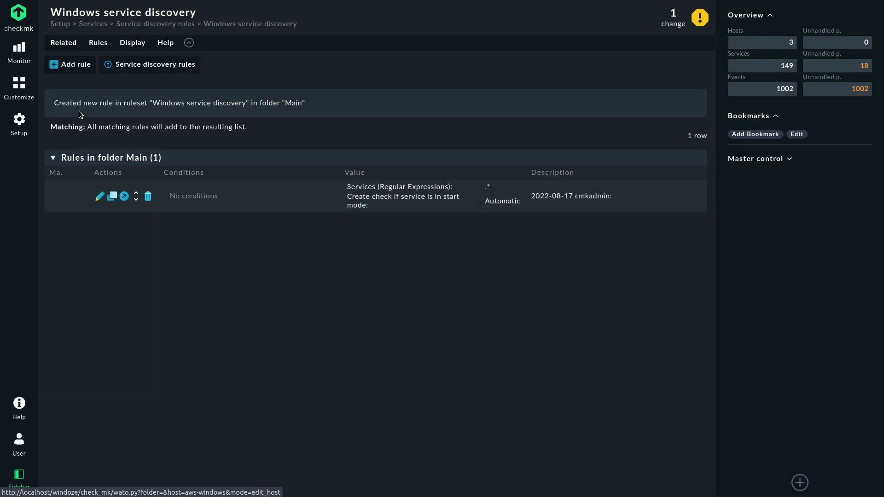
pyautogui.click(59, 42)
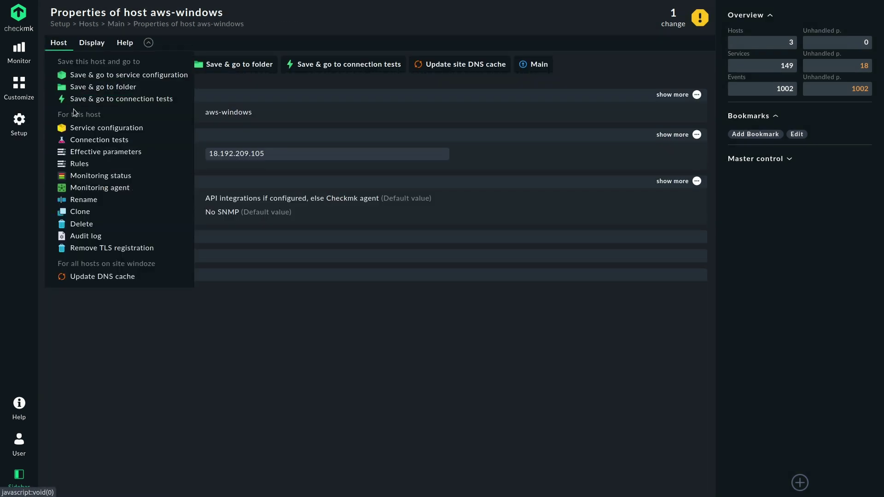
pyautogui.click(85, 133)
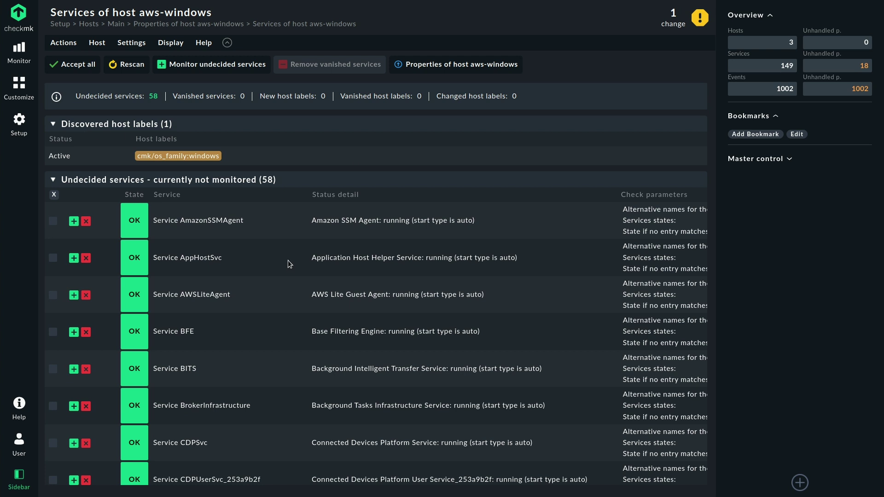
# Step: Review the 58 undecided services, including the CRIT RemoteRegistry, and accept them all
pyautogui.scroll(-5, 289, 266)
pyautogui.scroll(5, 289, 266)
pyautogui.scroll(-2, 259, 232)
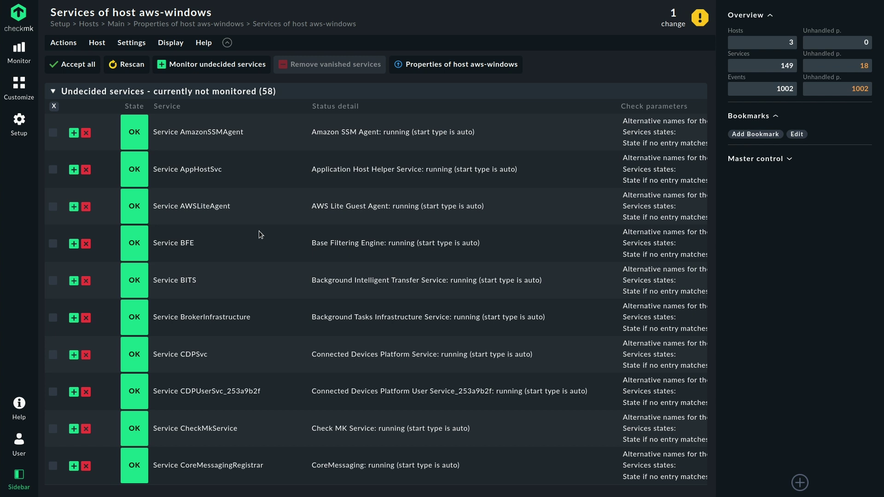
pyautogui.scroll(-5, 261, 231)
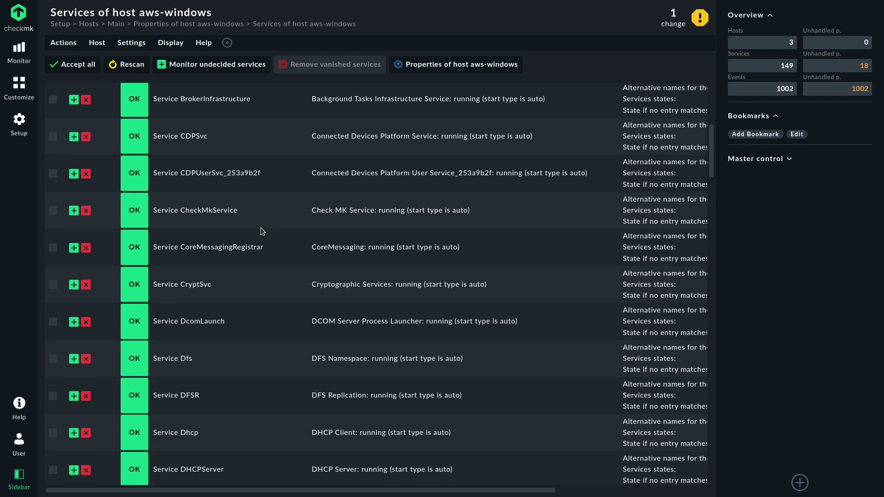
pyautogui.scroll(-3, 261, 228)
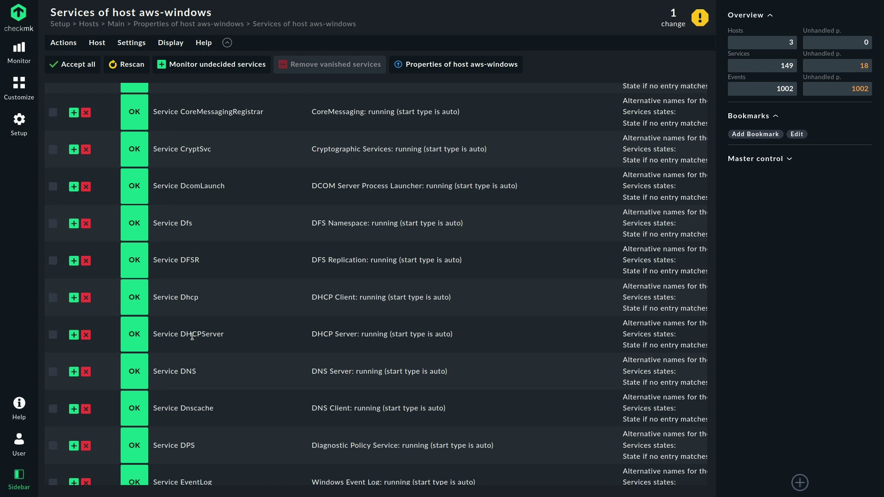
pyautogui.scroll(-4, 192, 337)
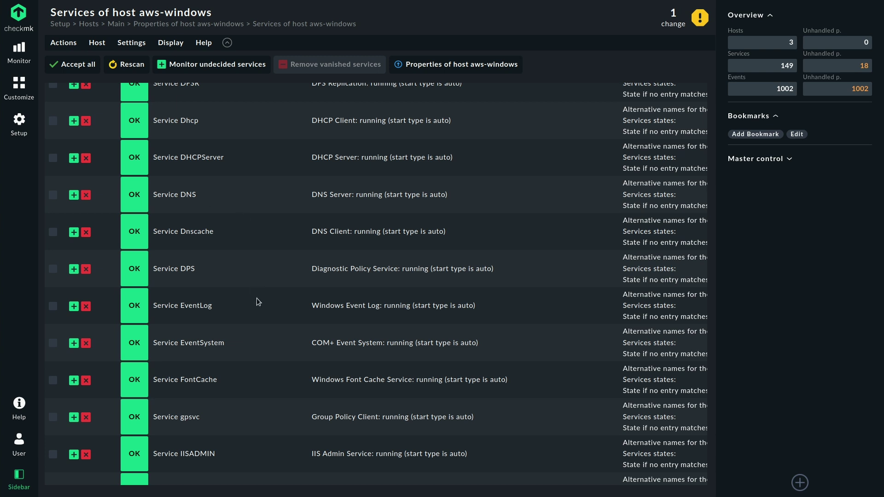
pyautogui.scroll(-5, 257, 286)
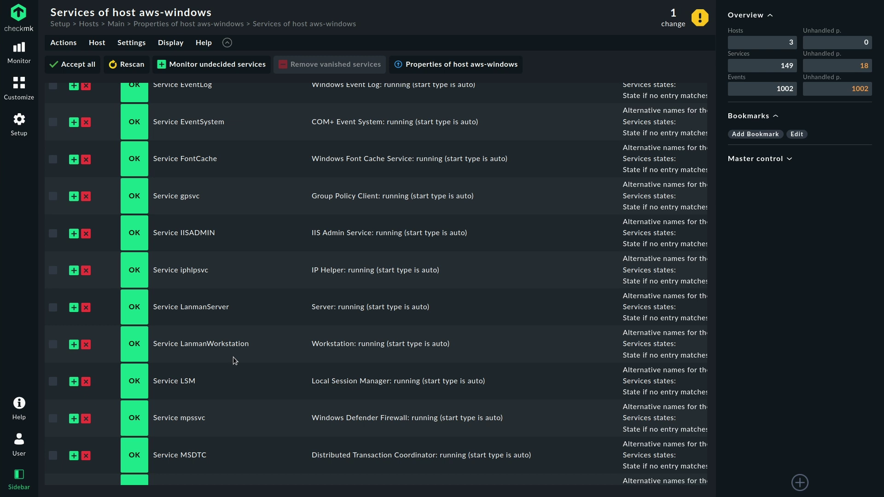
pyautogui.scroll(-7, 239, 328)
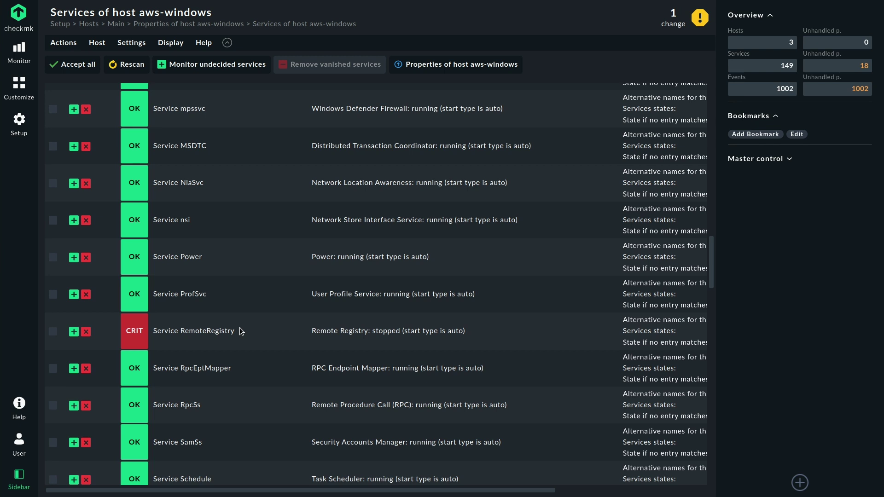
pyautogui.scroll(20, 239, 327)
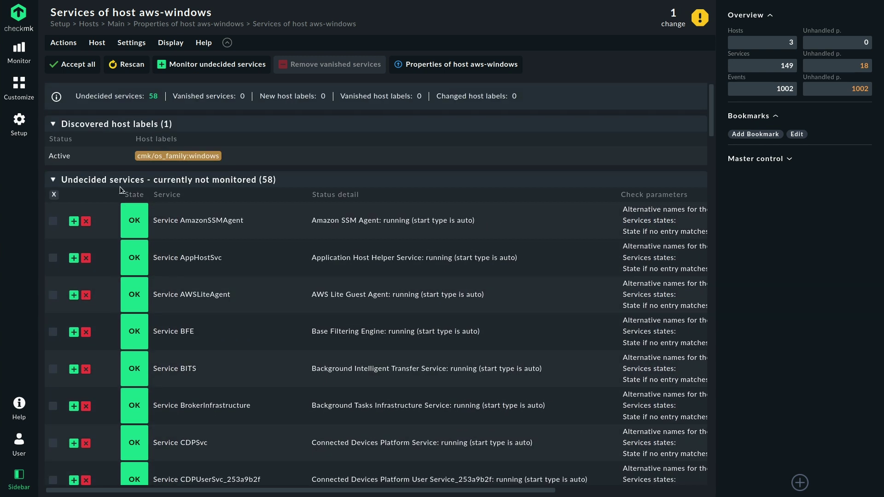
pyautogui.click(81, 69)
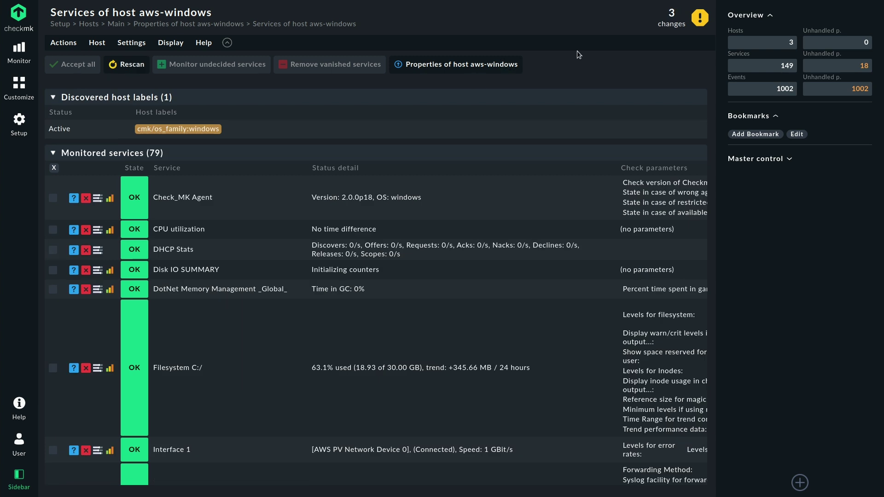
# Step: Activate the 3 pending changes on the central site until it reports Success
pyautogui.click(672, 19)
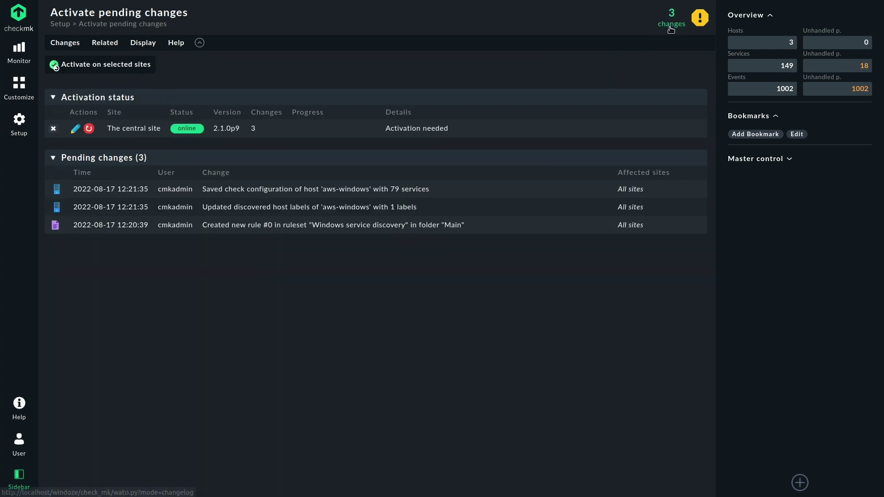
pyautogui.click(91, 60)
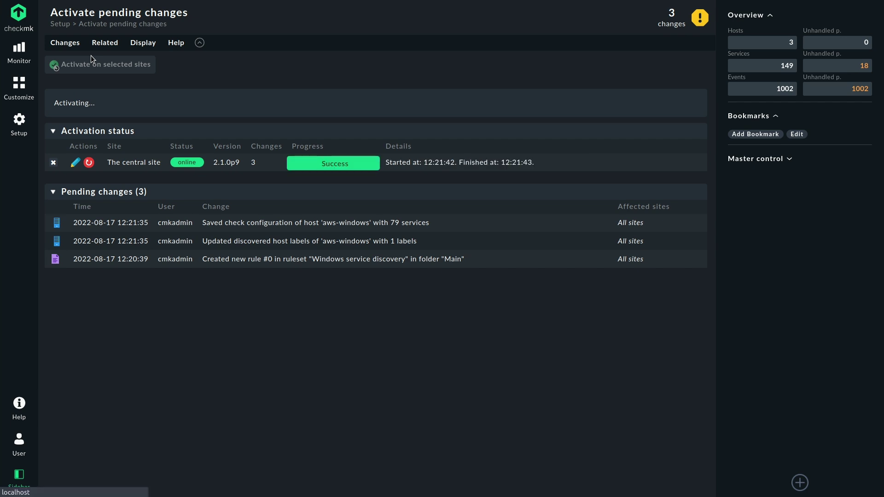
# Step: Open the services of host aws-windows through a Monitor search for 'aws-wind' and reload them
pyautogui.click(27, 58)
pyautogui.write('aws')
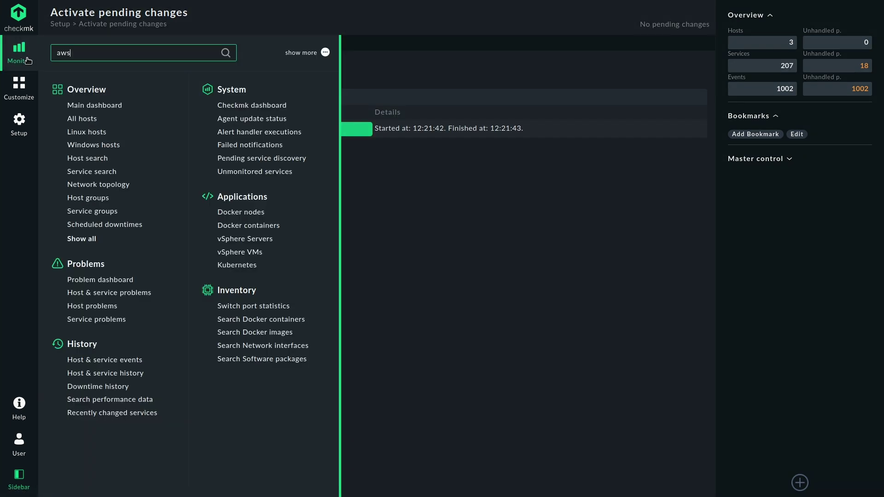
pyautogui.write('-wind')
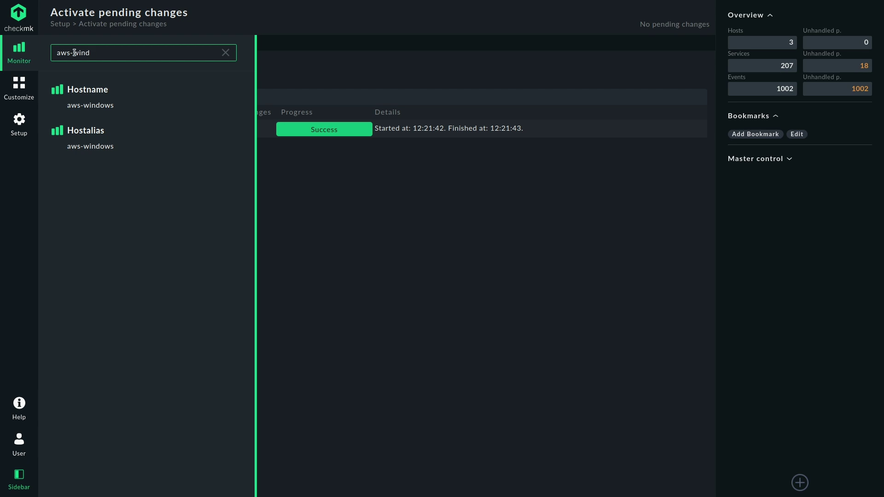
pyautogui.click(91, 104)
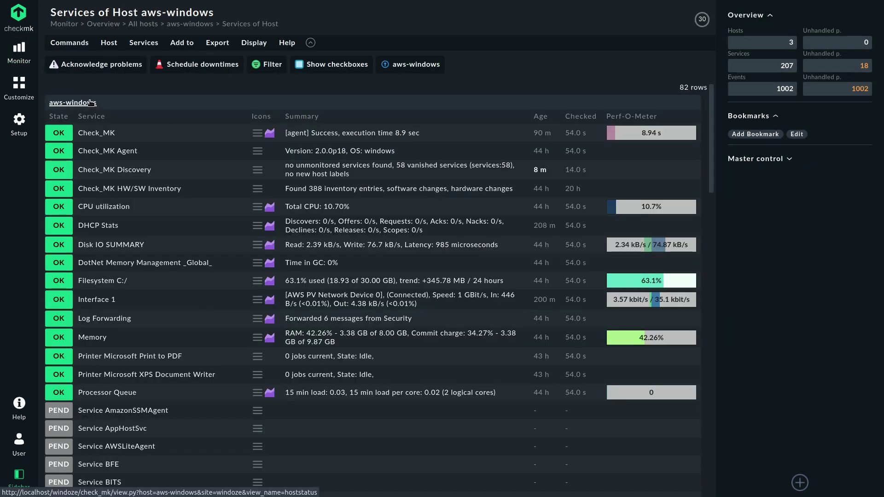
pyautogui.scroll(-3, 224, 313)
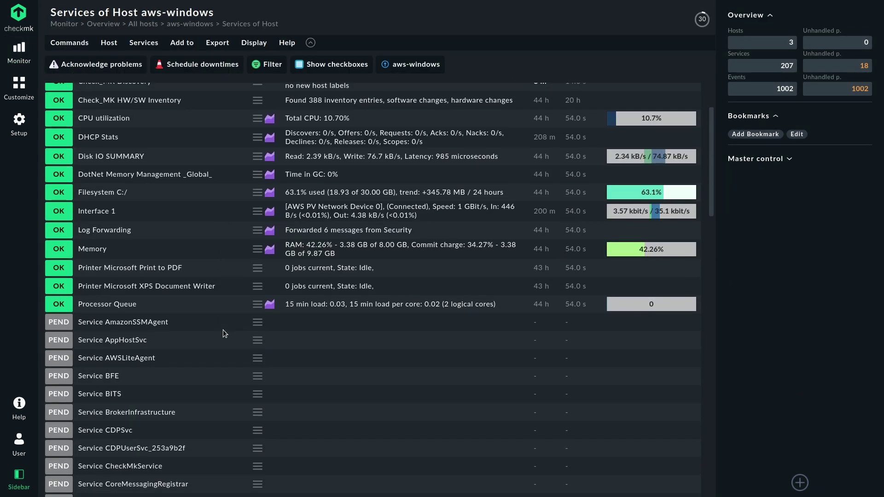
pyautogui.scroll(3, 223, 313)
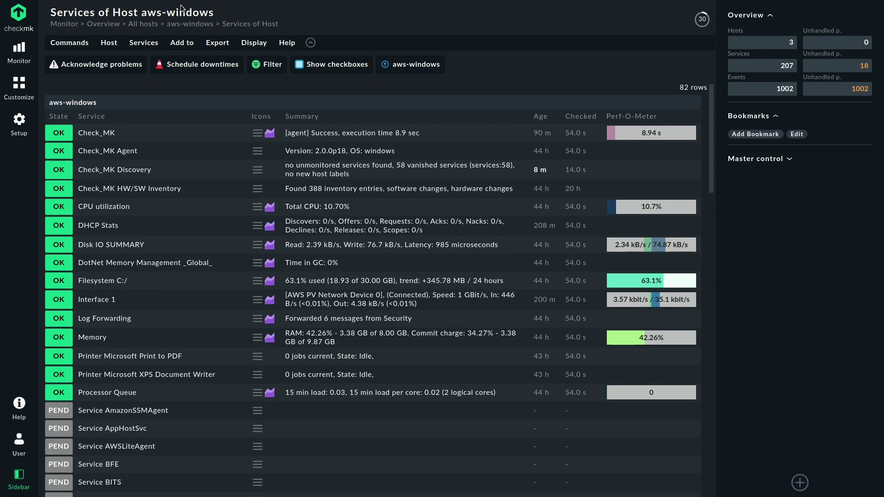
pyautogui.click(169, 19)
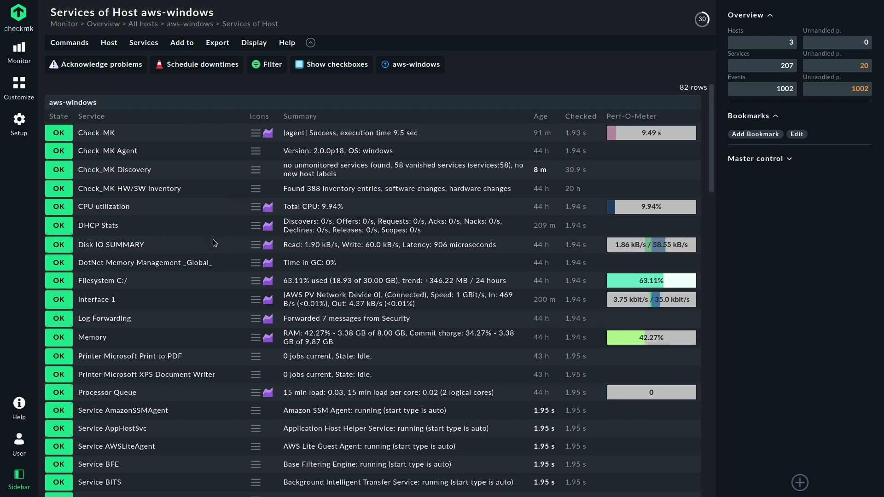
# Step: Point out that Amazon SSM Agent is running with start type auto
pyautogui.scroll(-5, 226, 466)
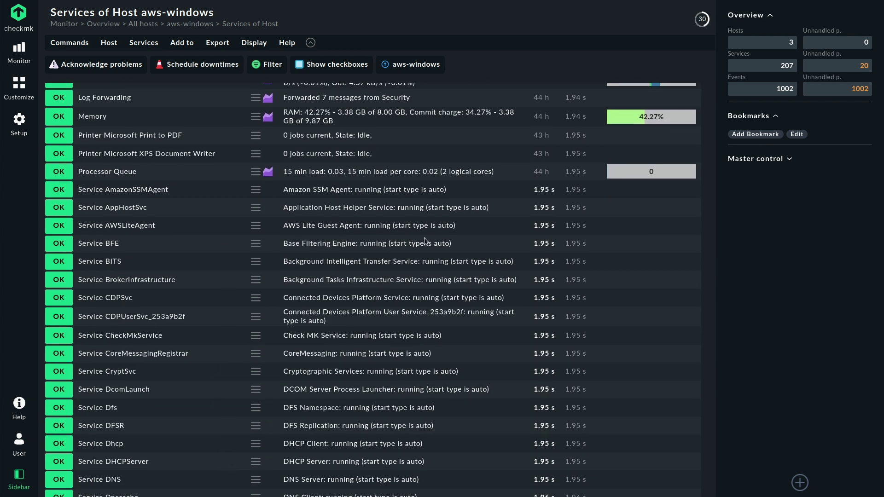
pyautogui.doubleClick(366, 190)
pyautogui.moveTo(386, 190); pyautogui.dragTo(438, 192)
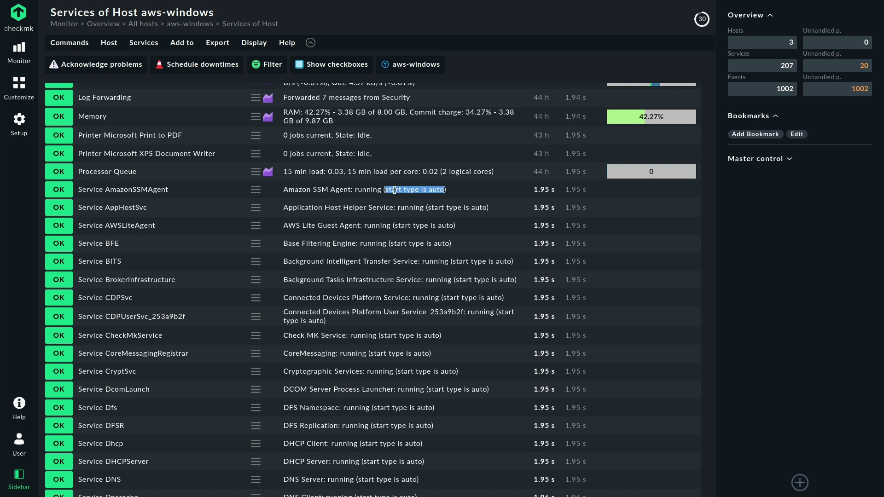
pyautogui.click(365, 191)
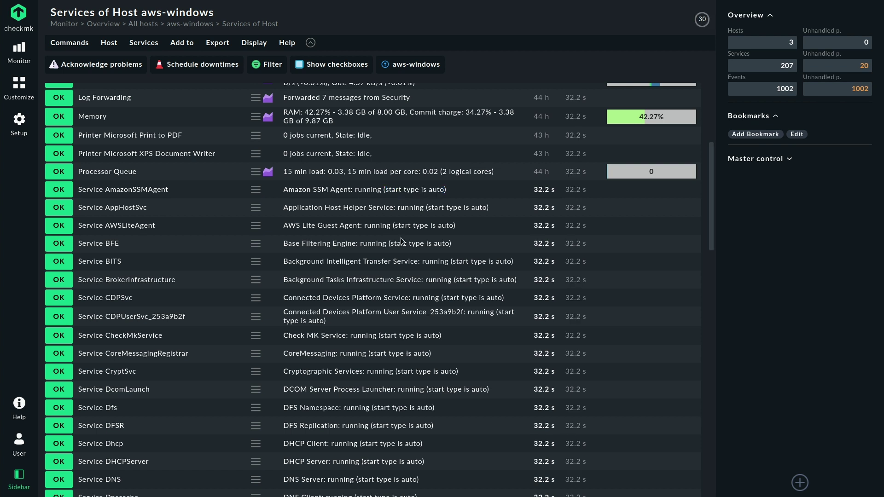
pyautogui.scroll(-12, 401, 241)
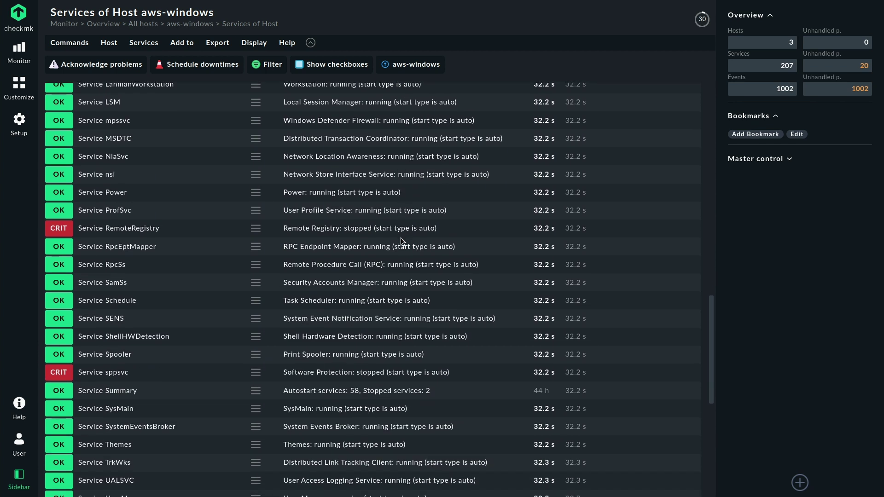
pyautogui.scroll(-1, 400, 238)
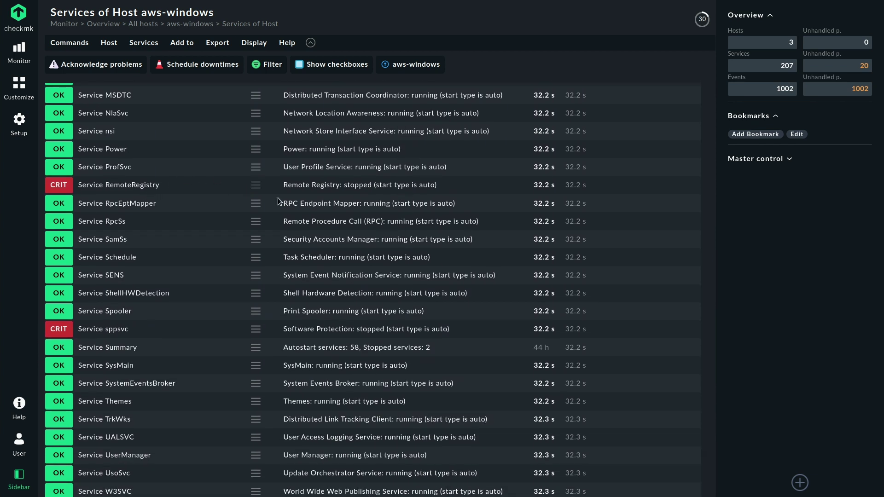
pyautogui.doubleClick(355, 186)
pyautogui.moveTo(393, 186); pyautogui.dragTo(432, 183)
pyautogui.click(432, 184)
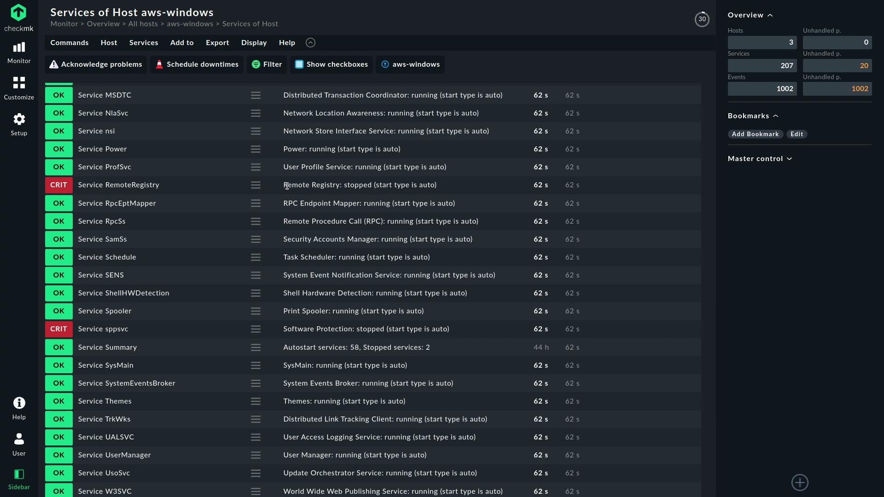
# Step: From RemoteRegistry's service parameters, add a new Windows Services rule for aws-windows
pyautogui.click(257, 186)
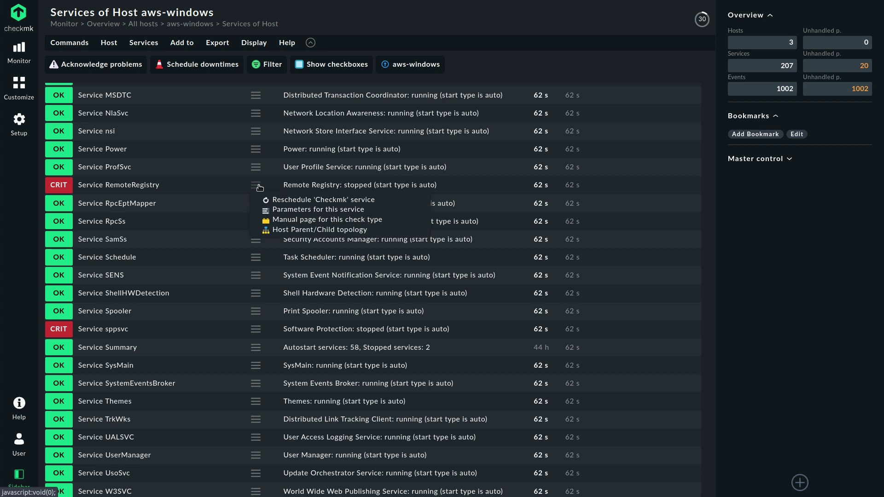
pyautogui.click(300, 210)
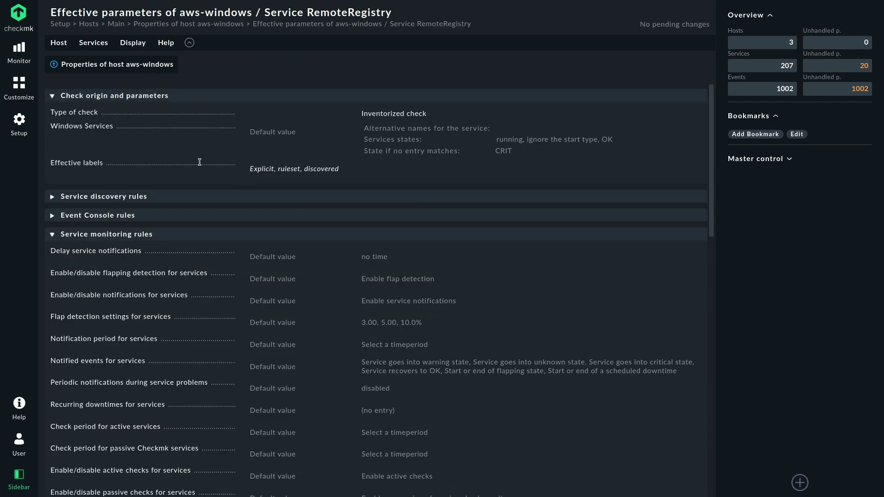
pyautogui.click(84, 127)
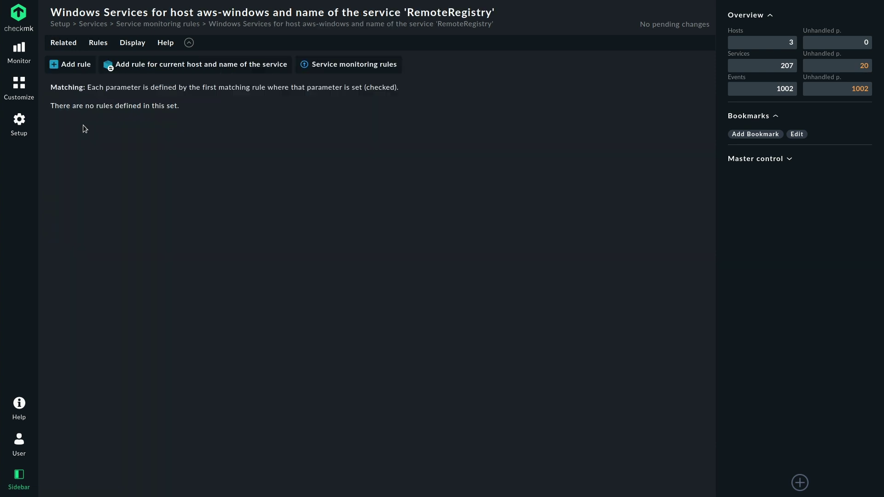
pyautogui.click(81, 64)
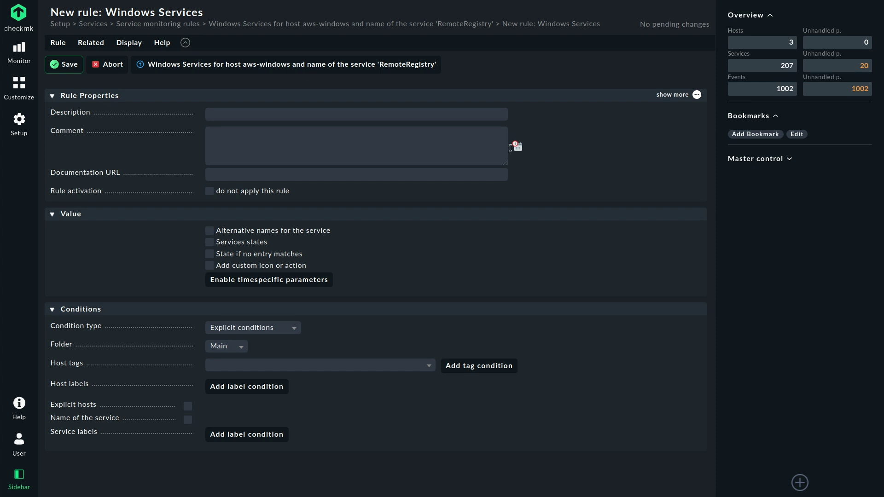
# Step: Stamp the comment with 2022-08-17 and try Services states, fallback state and alternative names, leaving all unset
pyautogui.click(516, 147)
pyautogui.click(244, 244)
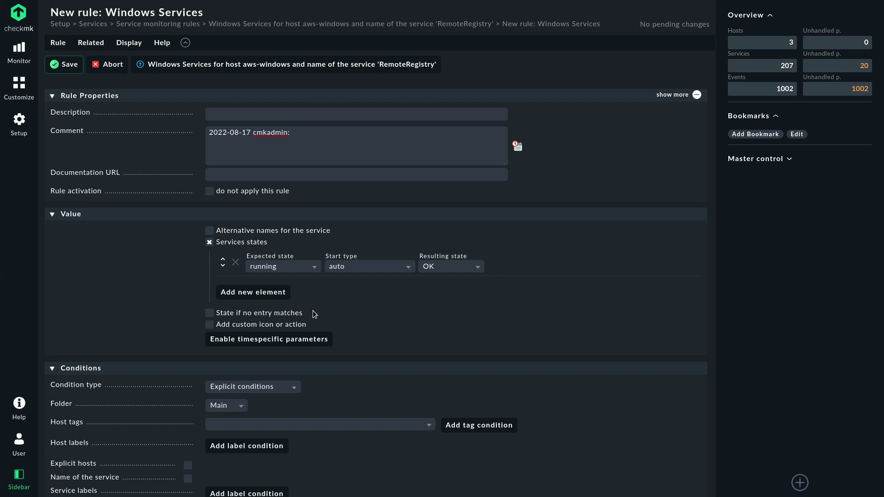
pyautogui.click(239, 315)
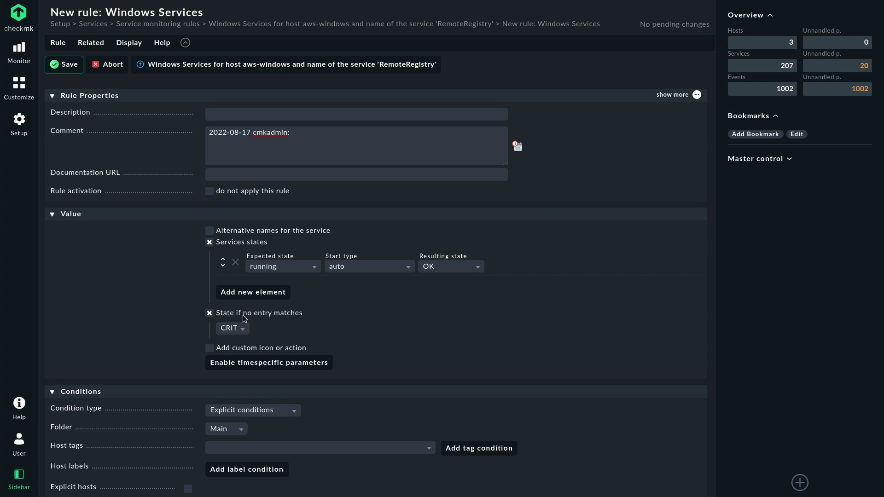
pyautogui.click(244, 315)
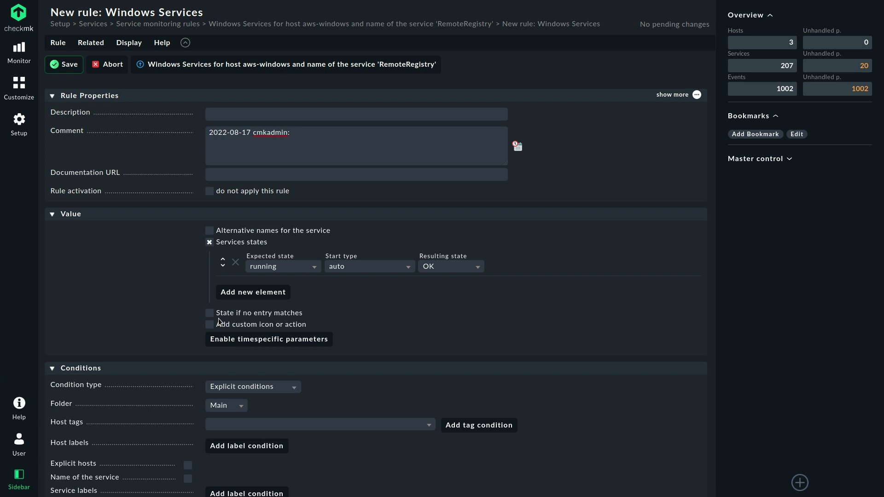
pyautogui.click(273, 234)
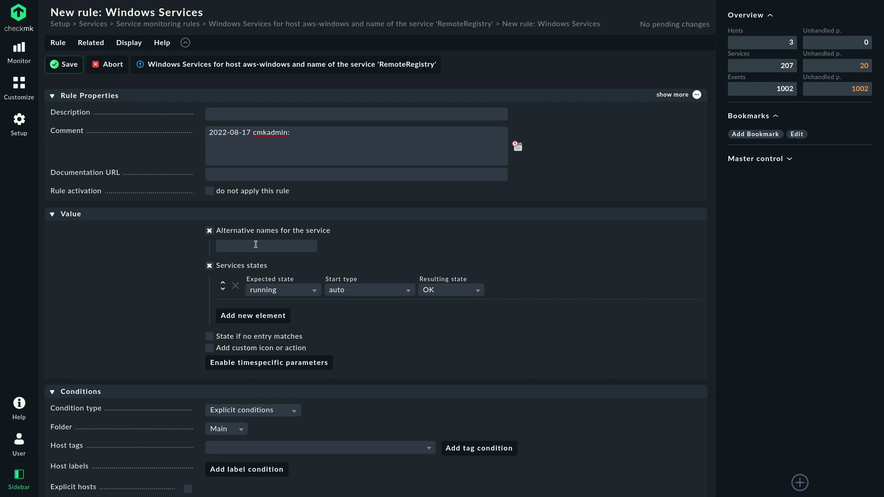
pyautogui.click(211, 232)
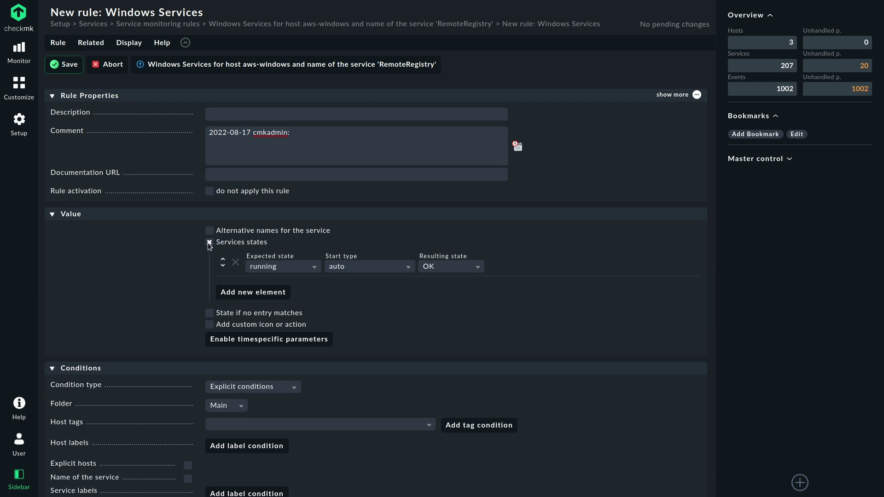
pyautogui.click(210, 242)
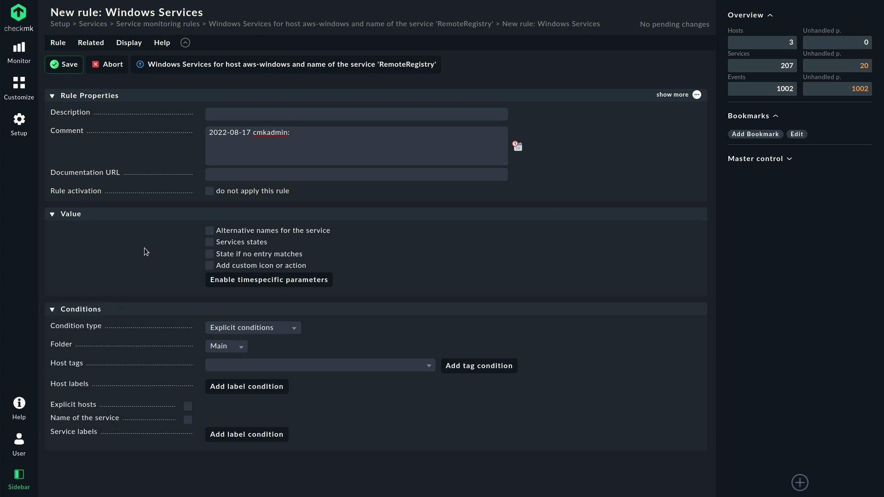